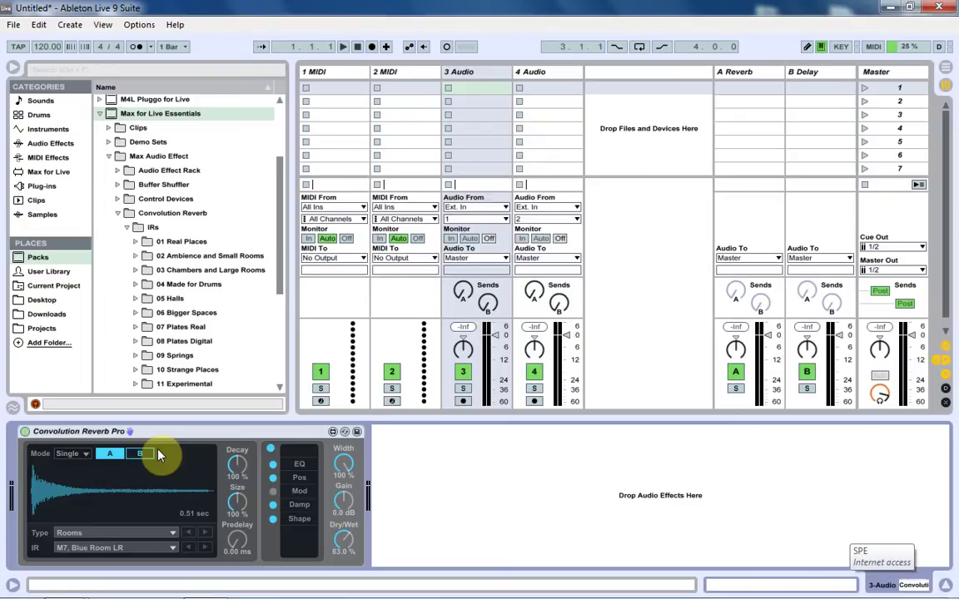
pyautogui.moveTo(83, 590)
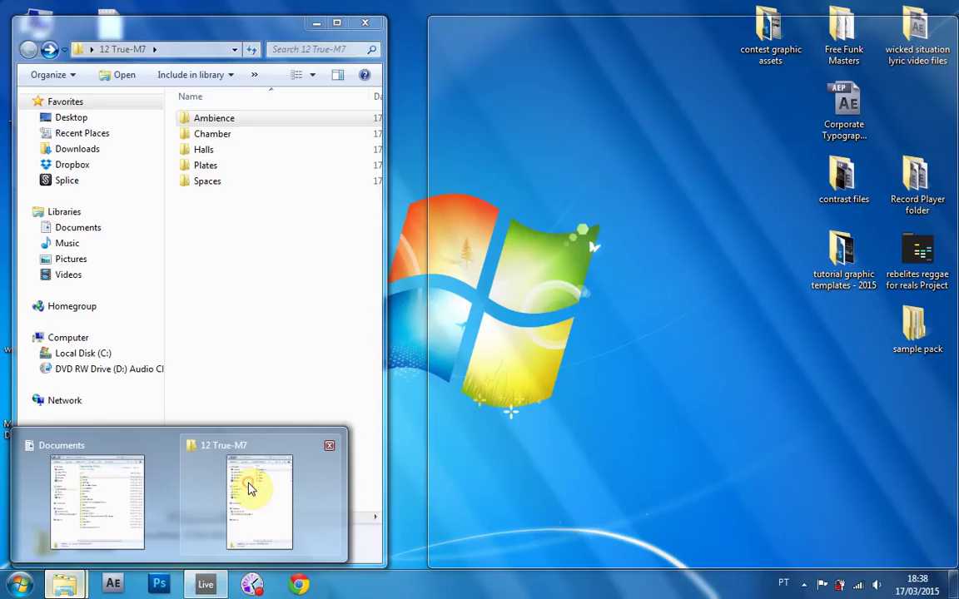
pyautogui.click(250, 489)
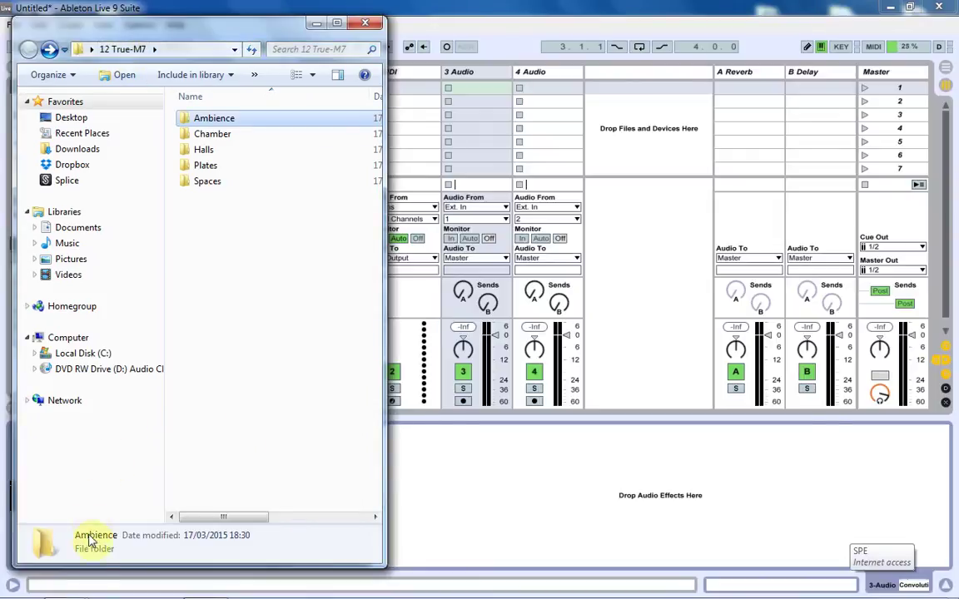
pyautogui.moveTo(64, 585)
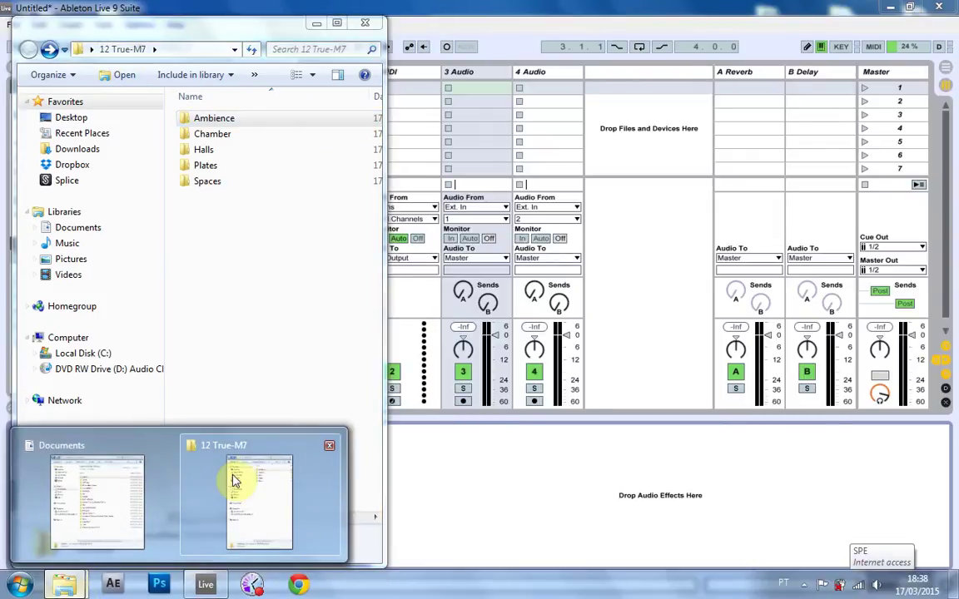
pyautogui.moveTo(139, 491)
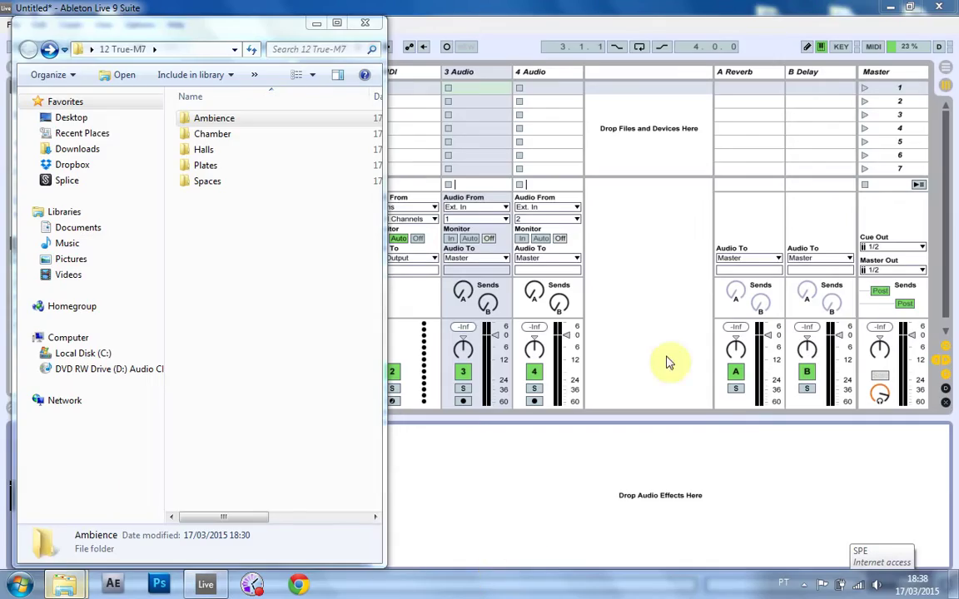
pyautogui.click(670, 353)
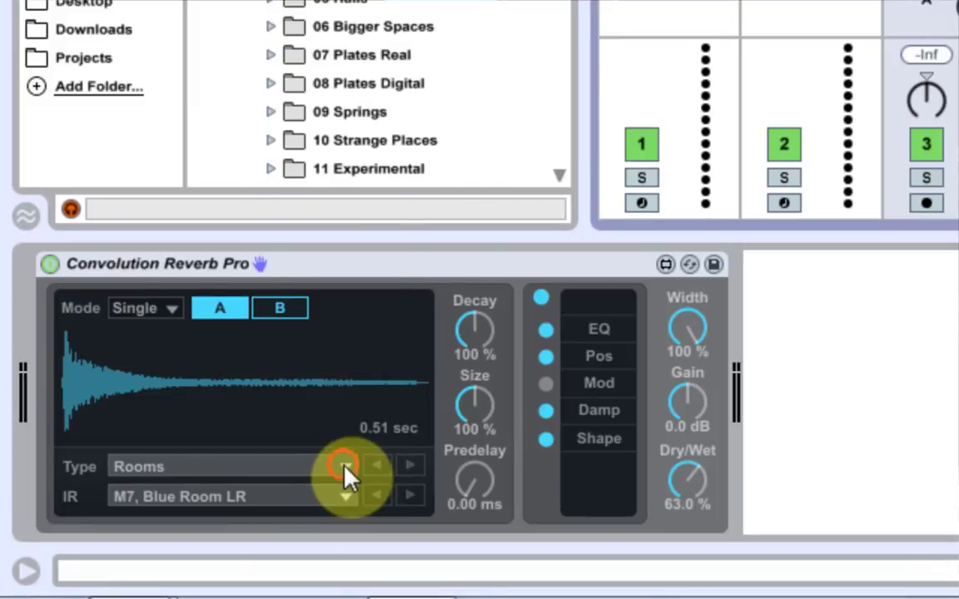
pyautogui.click(346, 467)
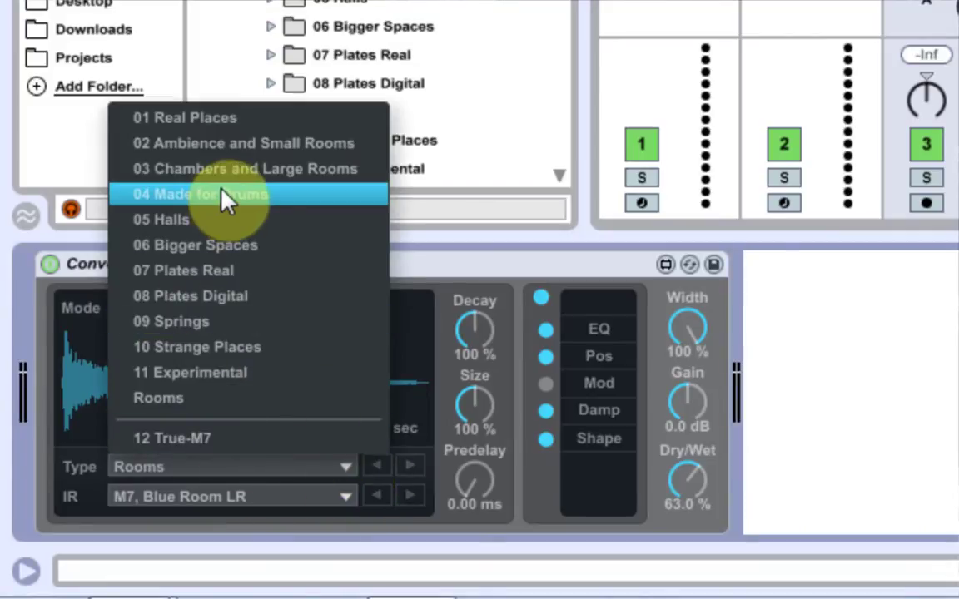
pyautogui.click(158, 401)
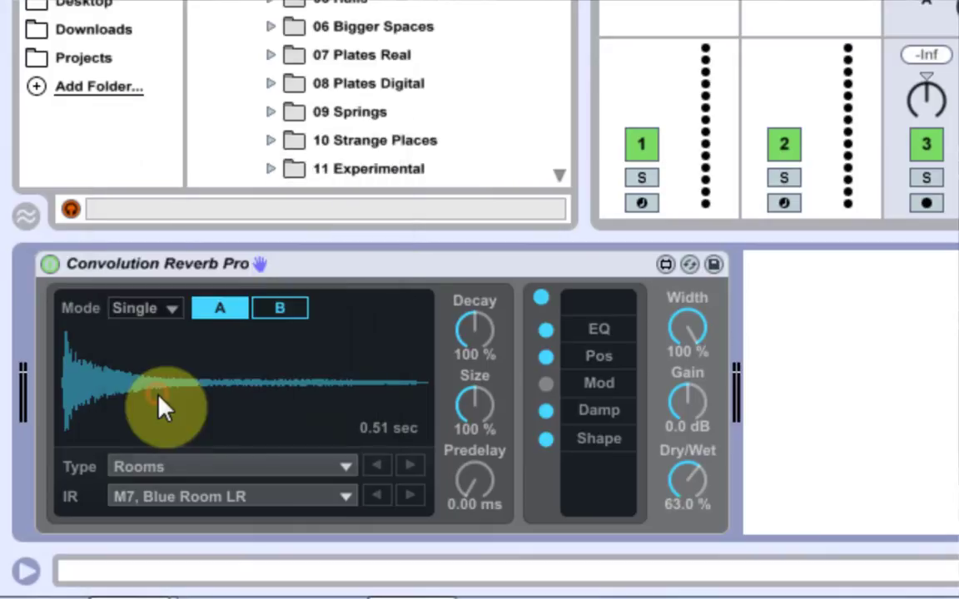
pyautogui.click(343, 497)
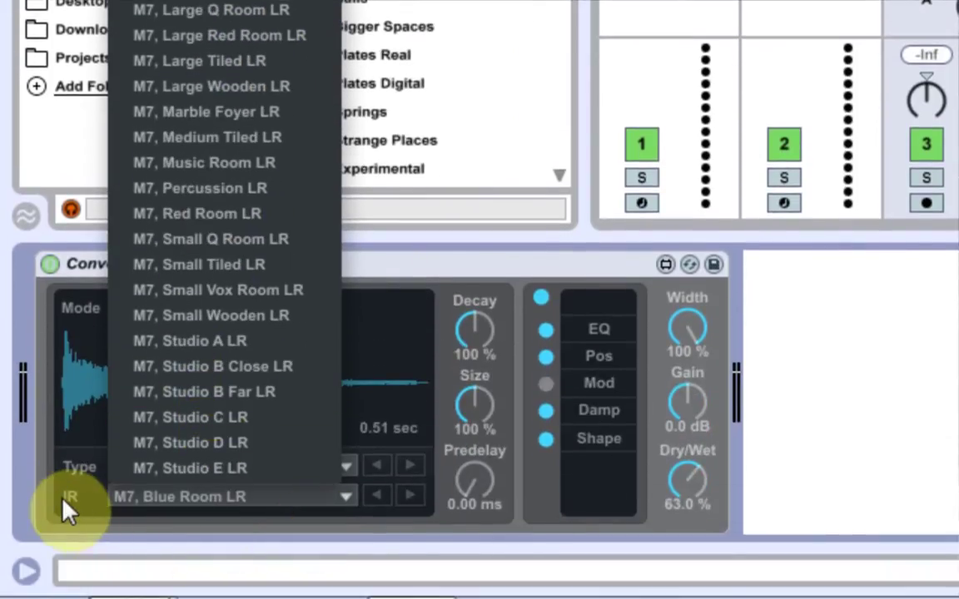
pyautogui.click(66, 507)
pyautogui.click(124, 467)
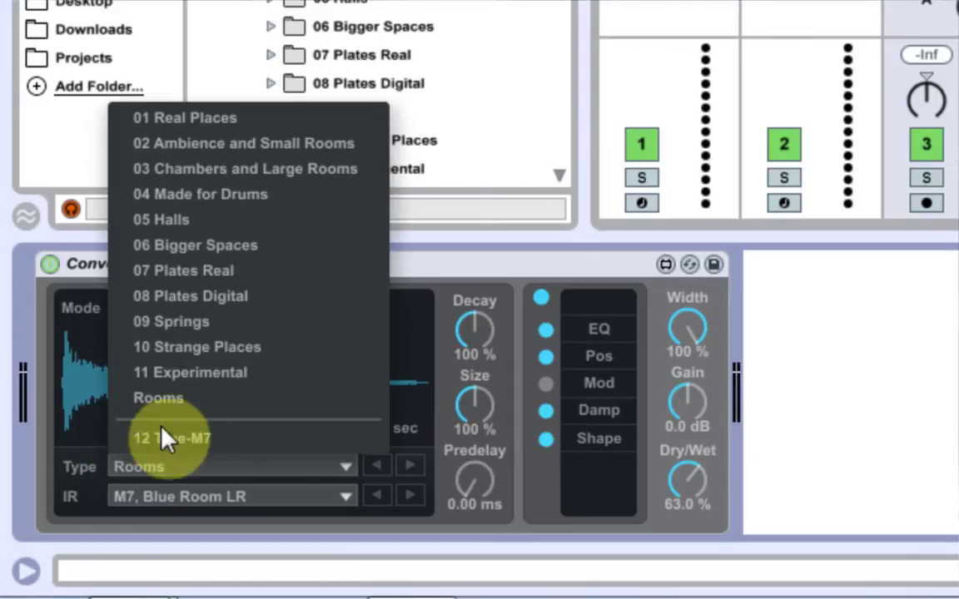
pyautogui.click(75, 502)
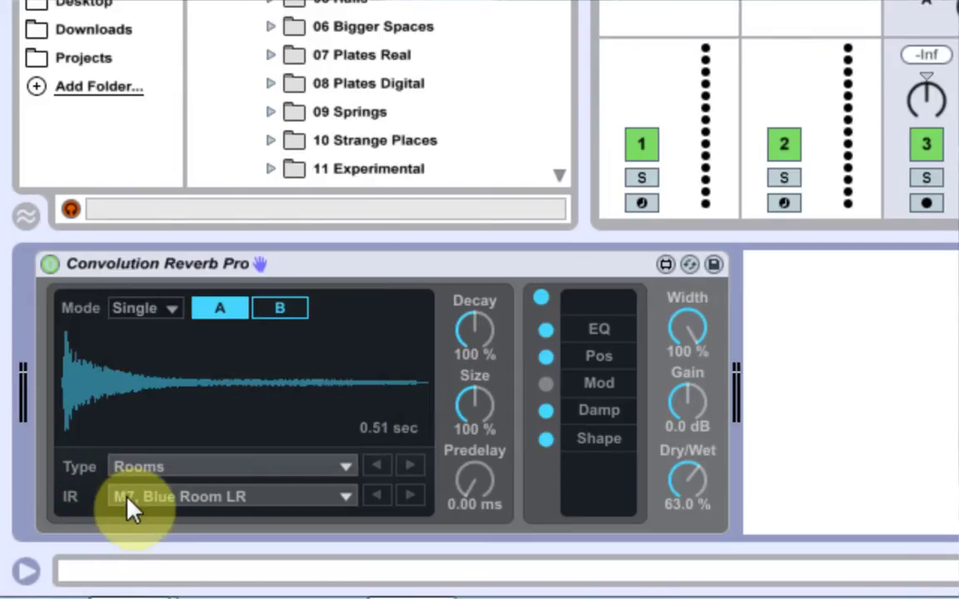
pyautogui.click(125, 497)
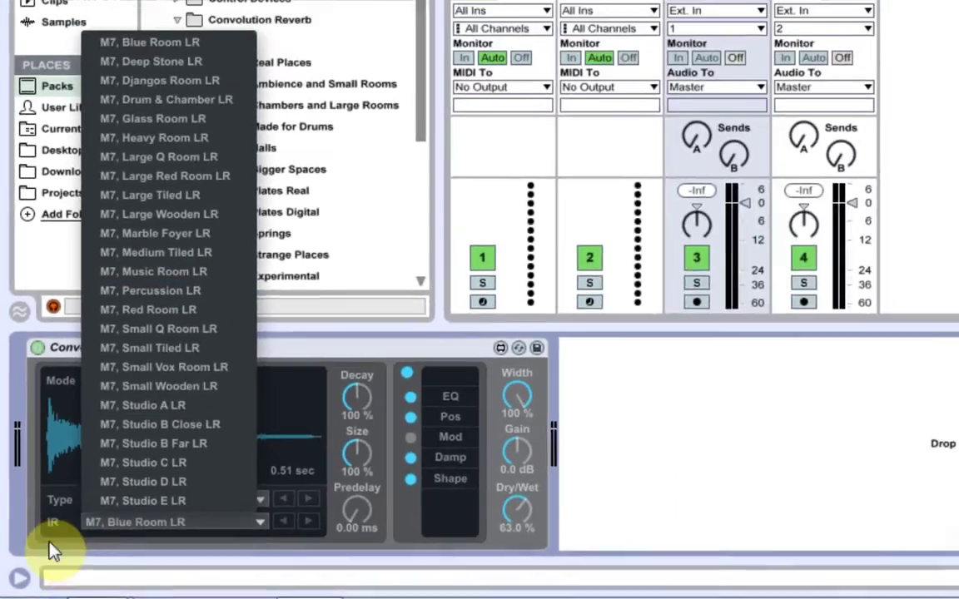
pyautogui.click(61, 516)
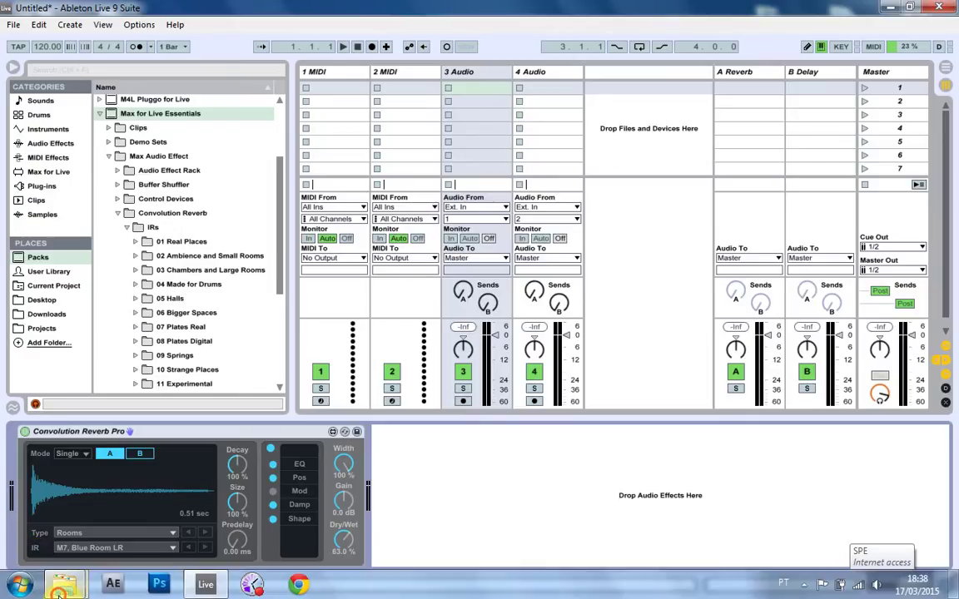
# Browse Documents to Ableton > Factory Packs > Max for Live Essentials > Max Audio Effect > Convolution Reverb > IRs, and open the True-M7 Chamber folder.
pyautogui.moveTo(64, 585)
pyautogui.click(123, 505)
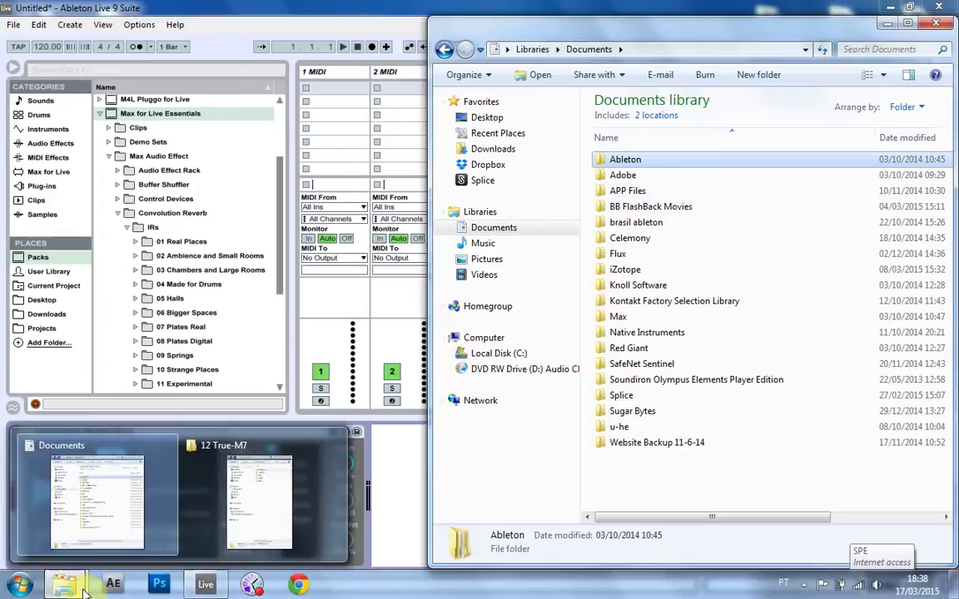
pyautogui.click(241, 466)
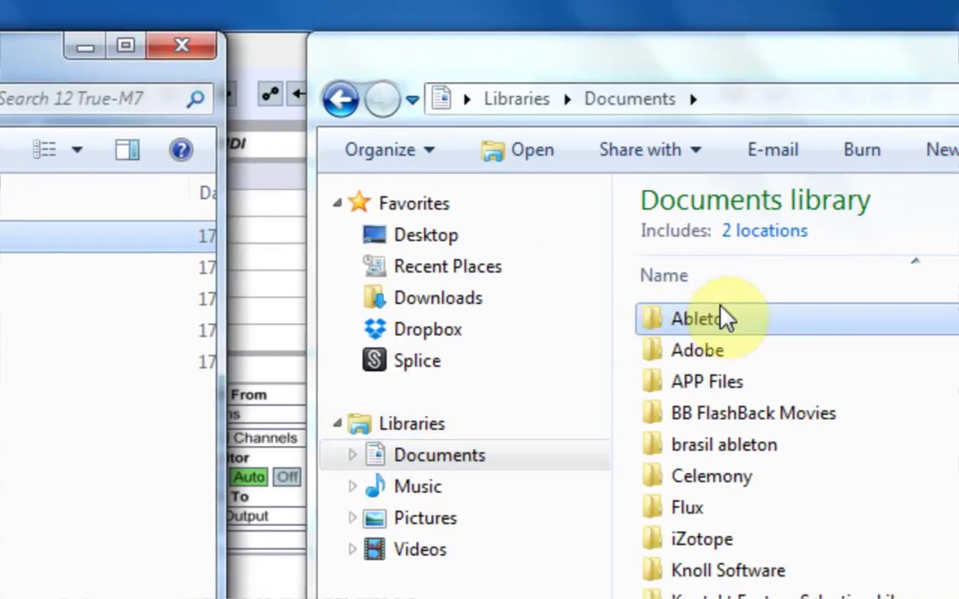
pyautogui.doubleClick(767, 323)
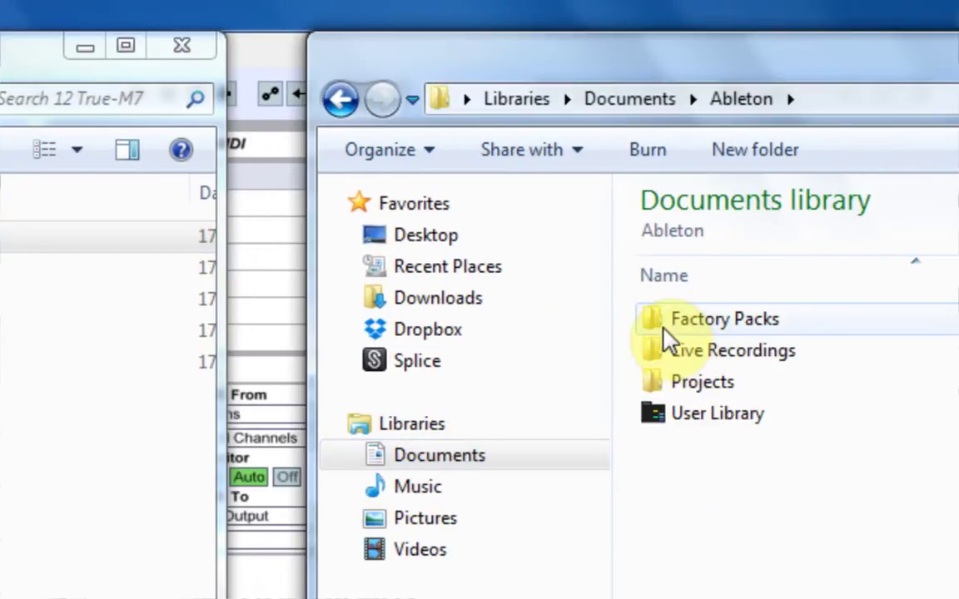
pyautogui.doubleClick(666, 326)
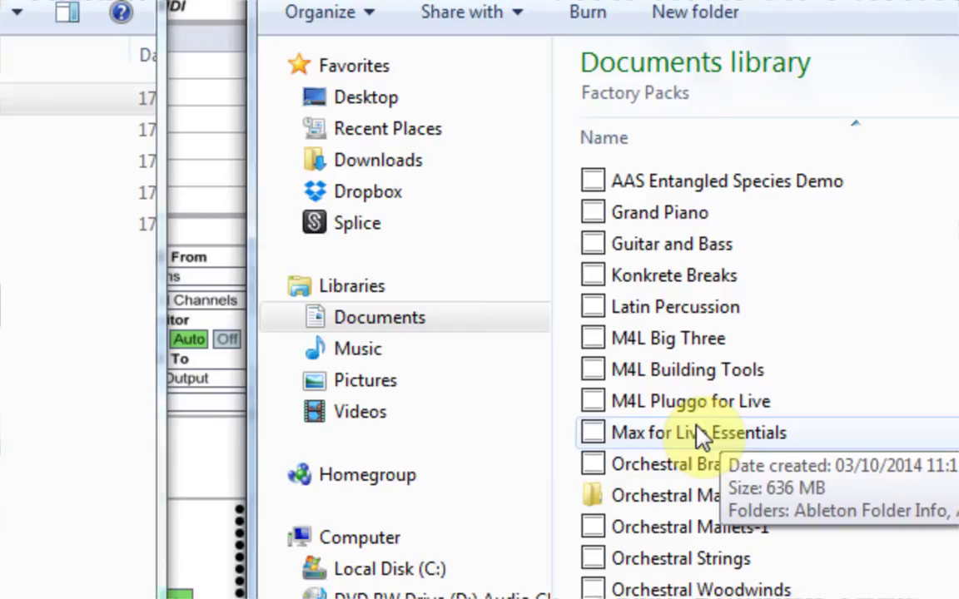
pyautogui.doubleClick(702, 434)
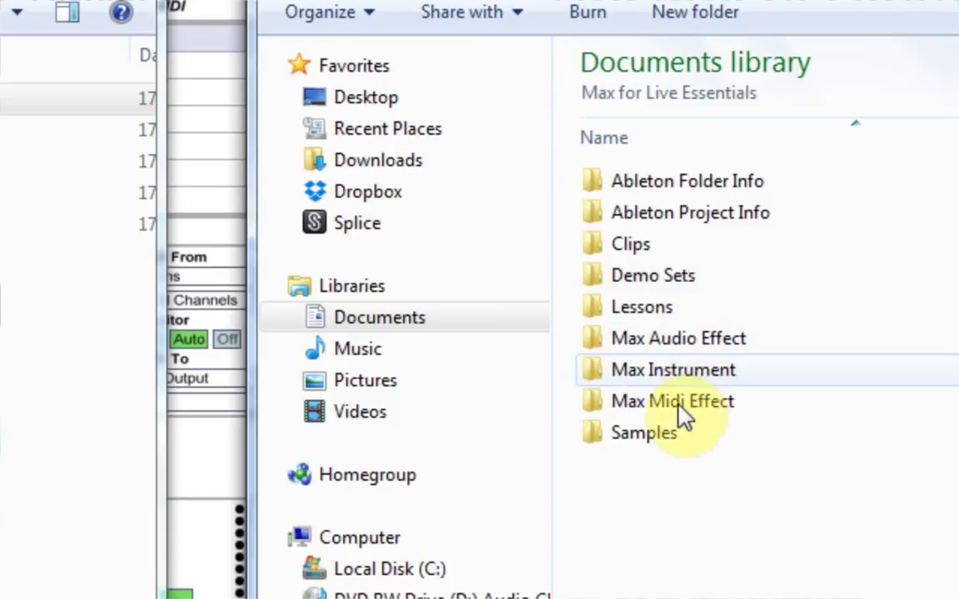
pyautogui.doubleClick(700, 341)
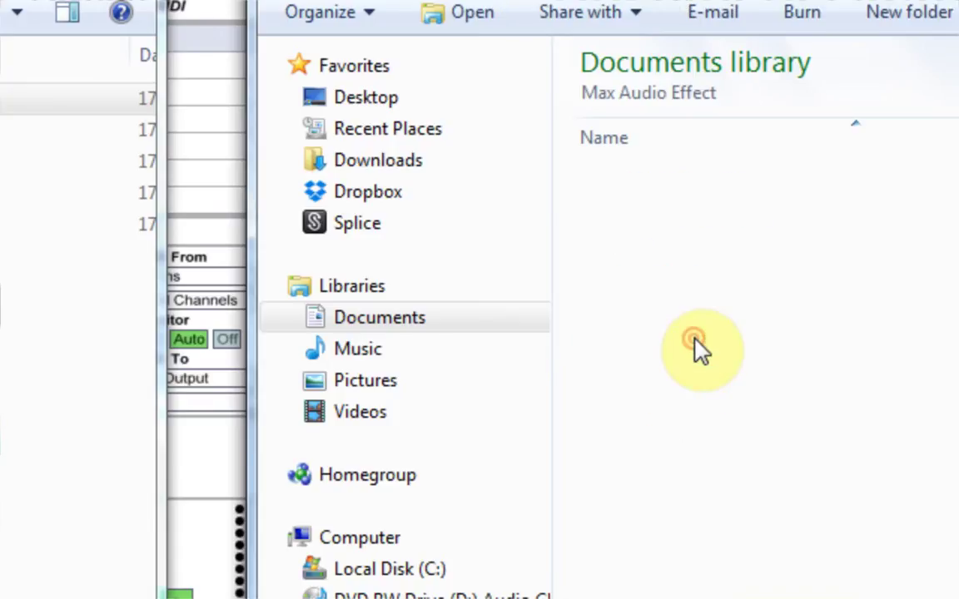
pyautogui.doubleClick(639, 289)
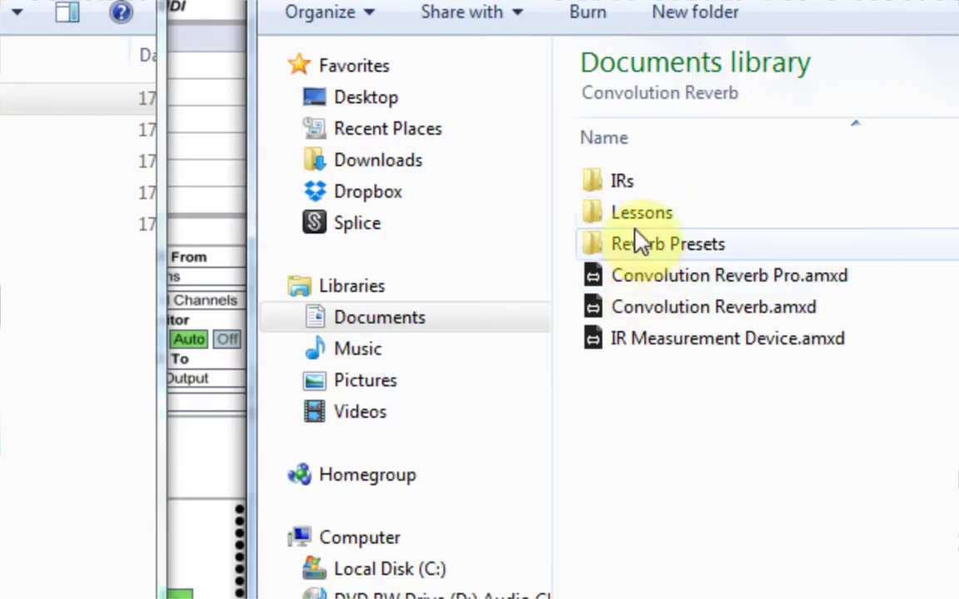
pyautogui.doubleClick(625, 183)
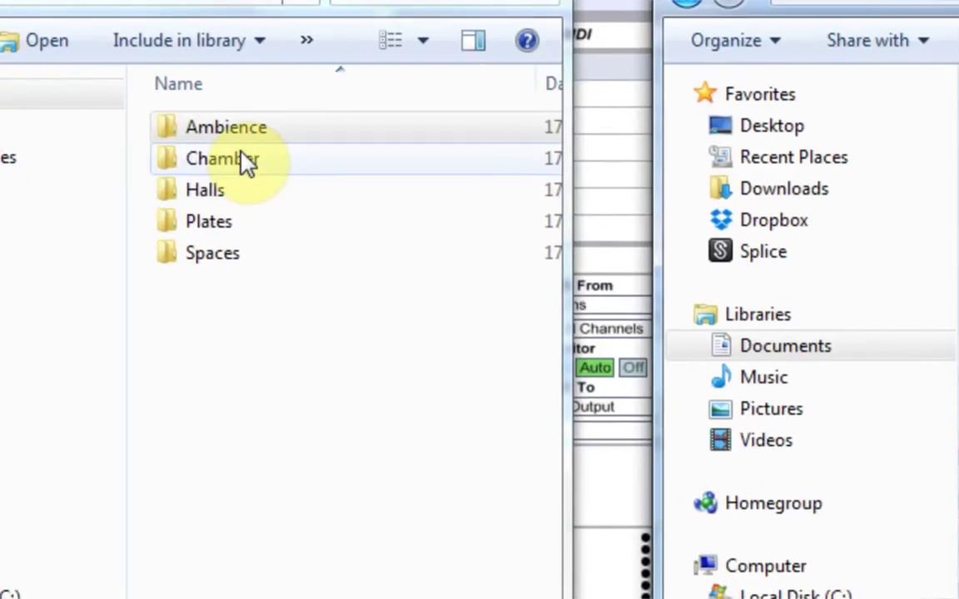
pyautogui.doubleClick(244, 161)
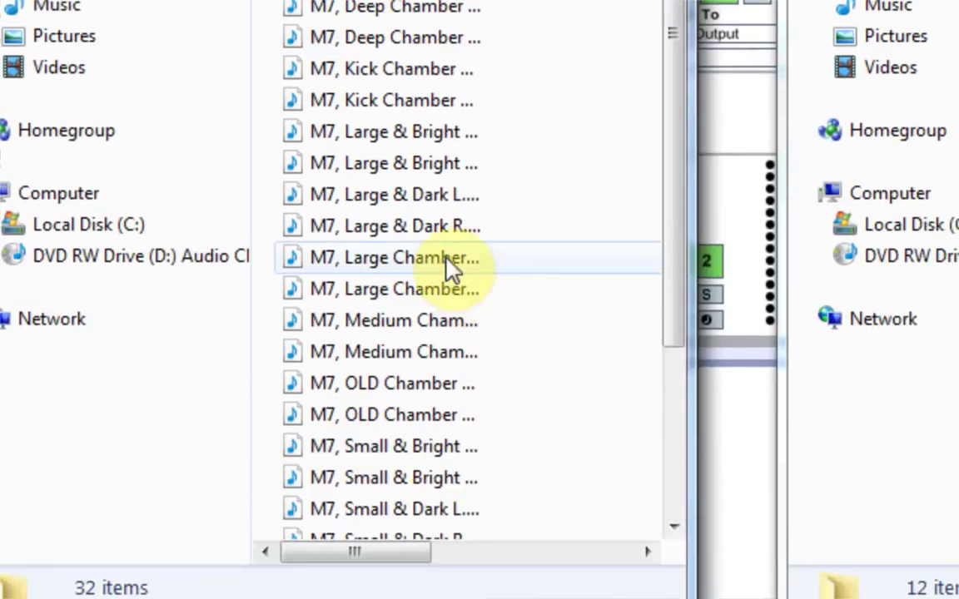
# Select all the Chamber WAV files and drag them into the IRs window toward 03 Chambers and Large Rooms.
pyautogui.click(399, 164)
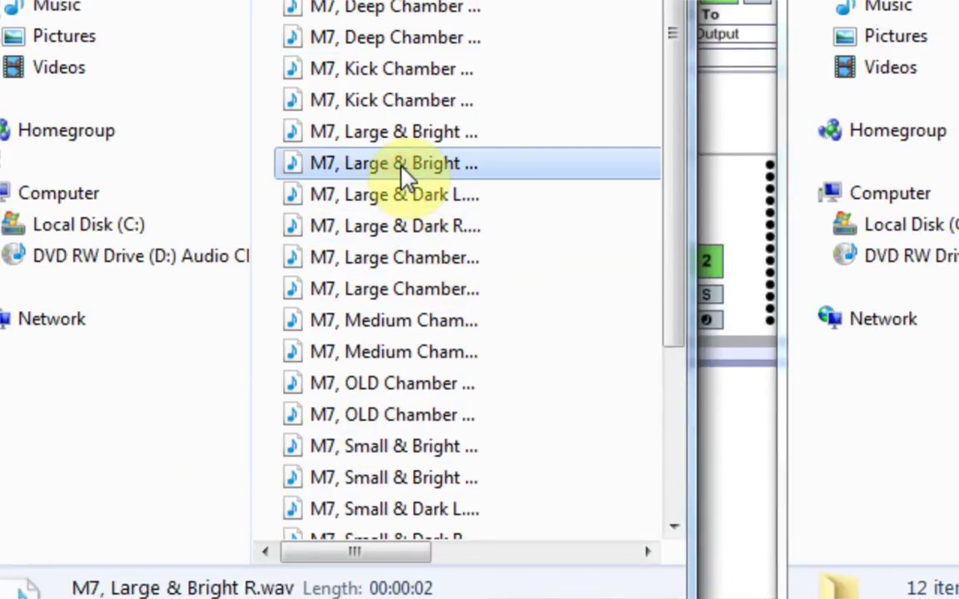
pyautogui.hotkey('ctrl', 'a')
pyautogui.moveTo(393, 155); pyautogui.dragTo(958, 179)
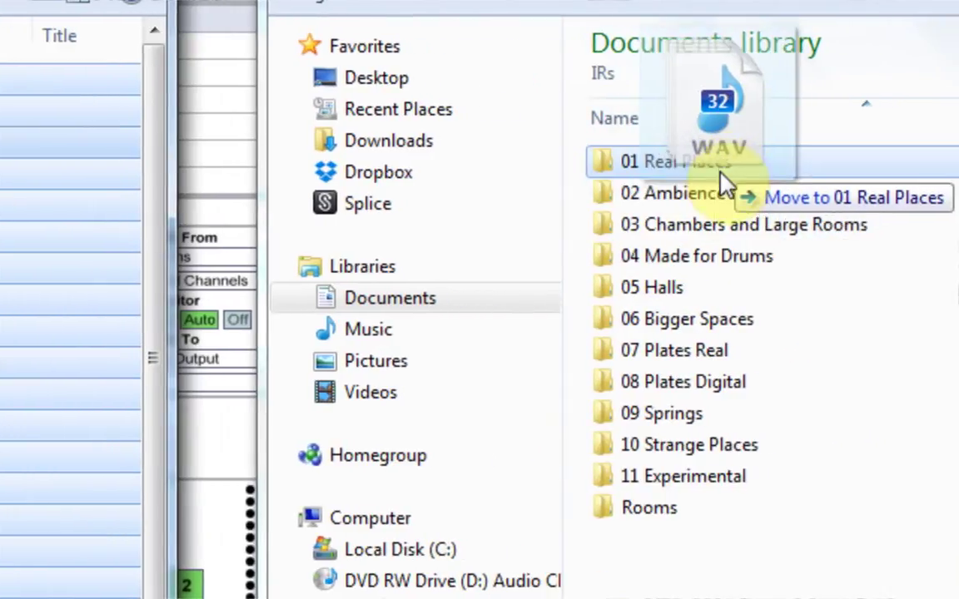
pyautogui.moveTo(721, 177); pyautogui.dragTo(699, 192)
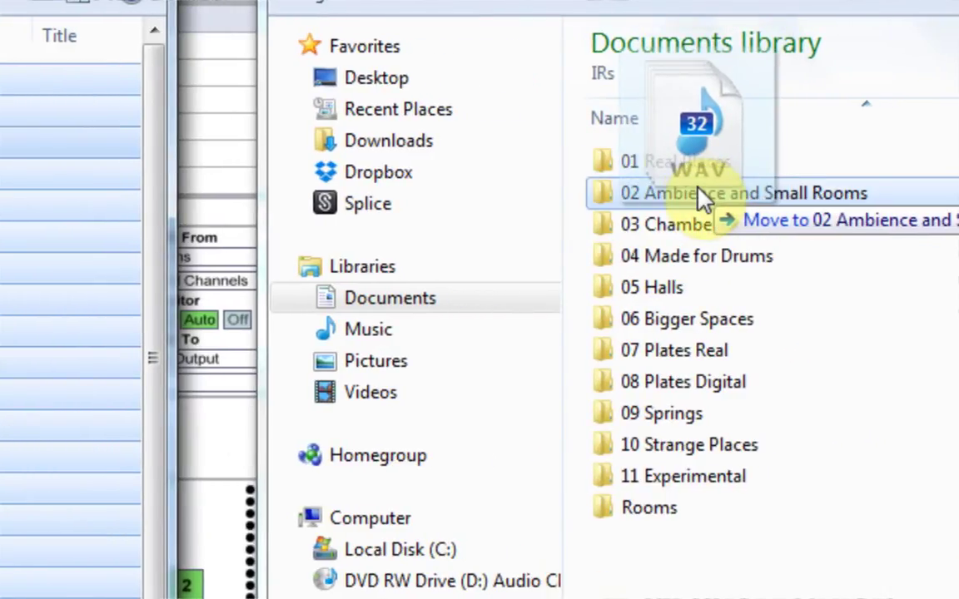
pyautogui.moveTo(699, 193); pyautogui.dragTo(712, 230)
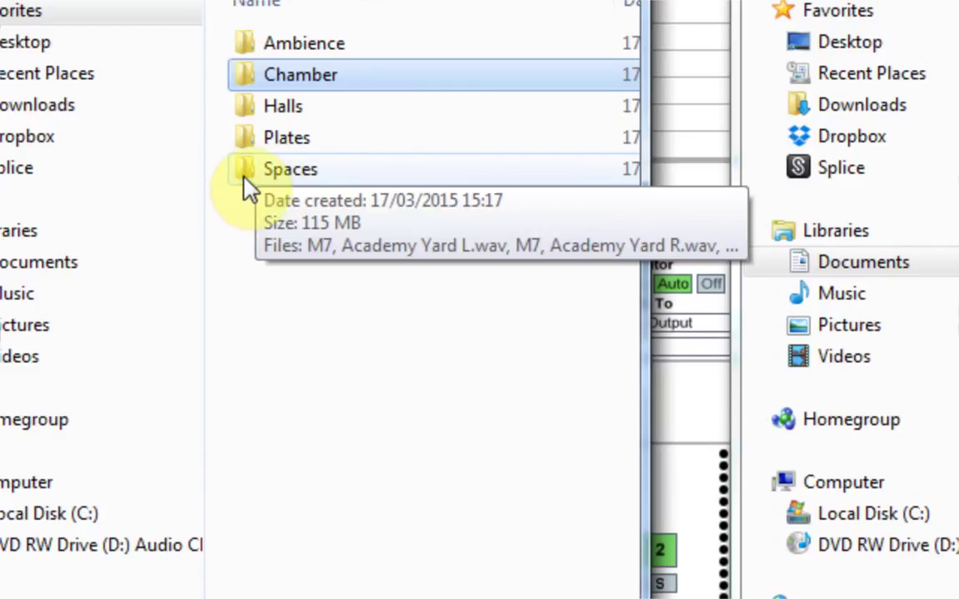
# Move the Spaces folder from 12 True-M7 into the IRs folder, then check its contents.
pyautogui.doubleClick(245, 184)
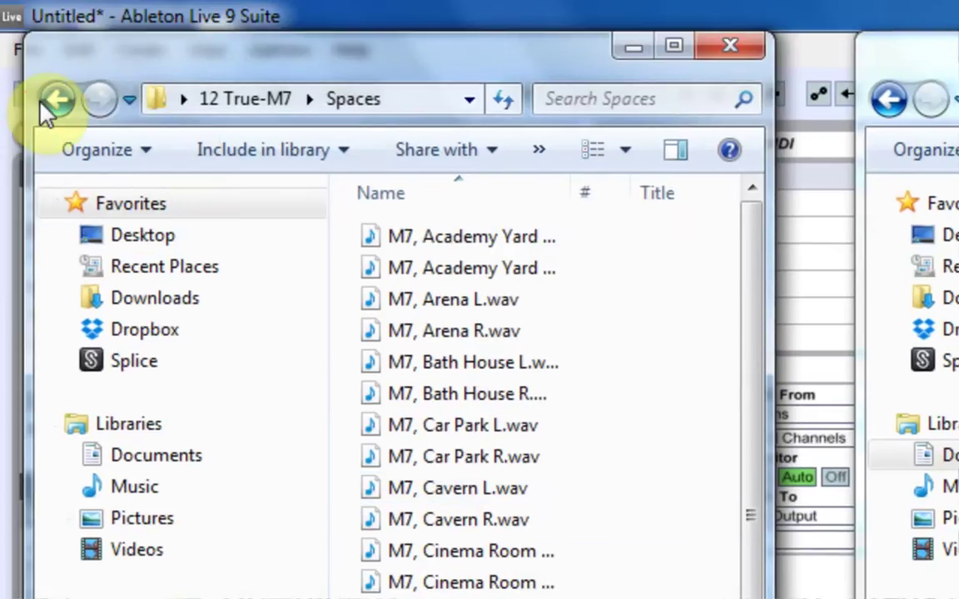
pyautogui.click(48, 98)
pyautogui.moveTo(404, 378); pyautogui.dragTo(958, 598)
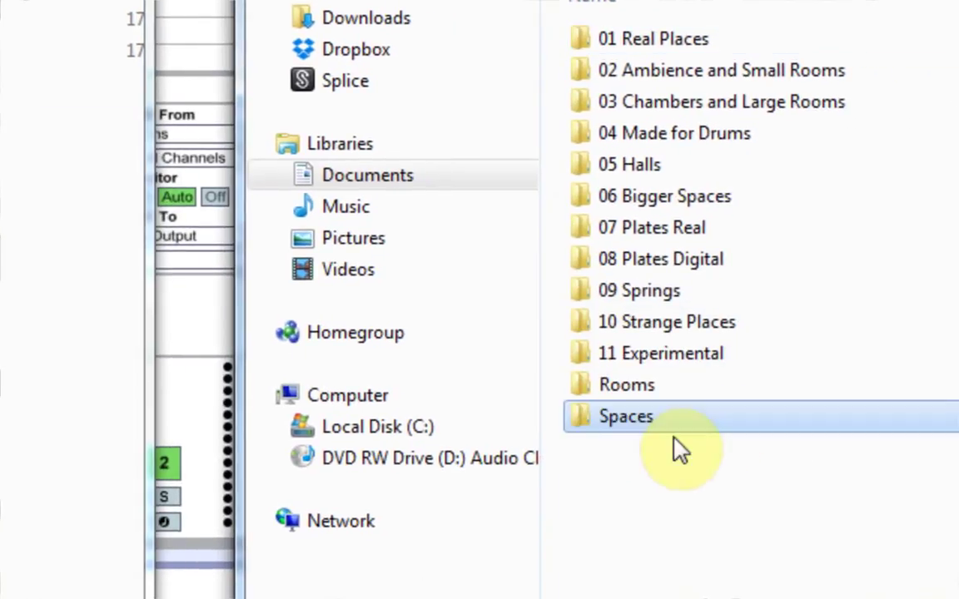
pyautogui.click(674, 425)
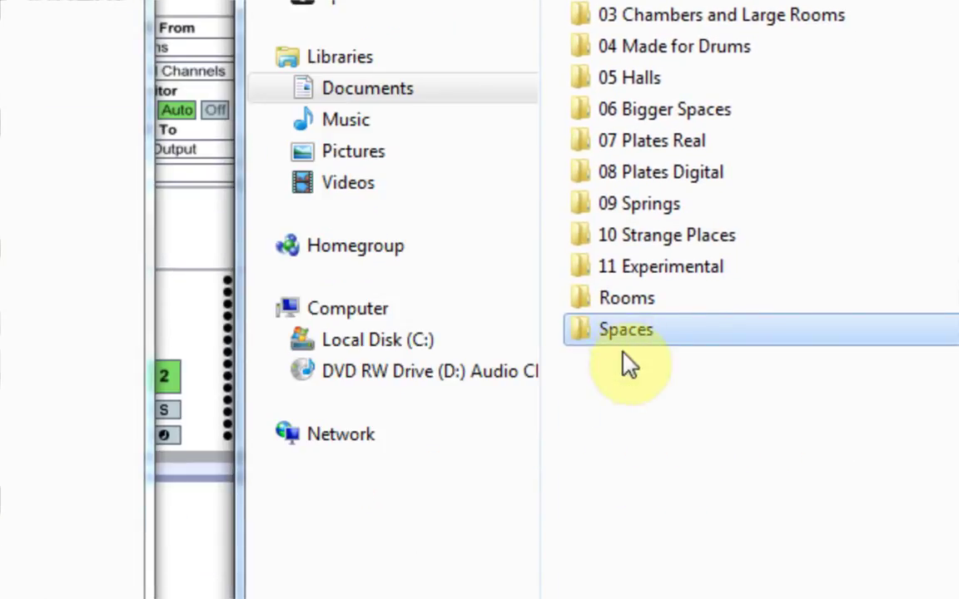
pyautogui.doubleClick(594, 333)
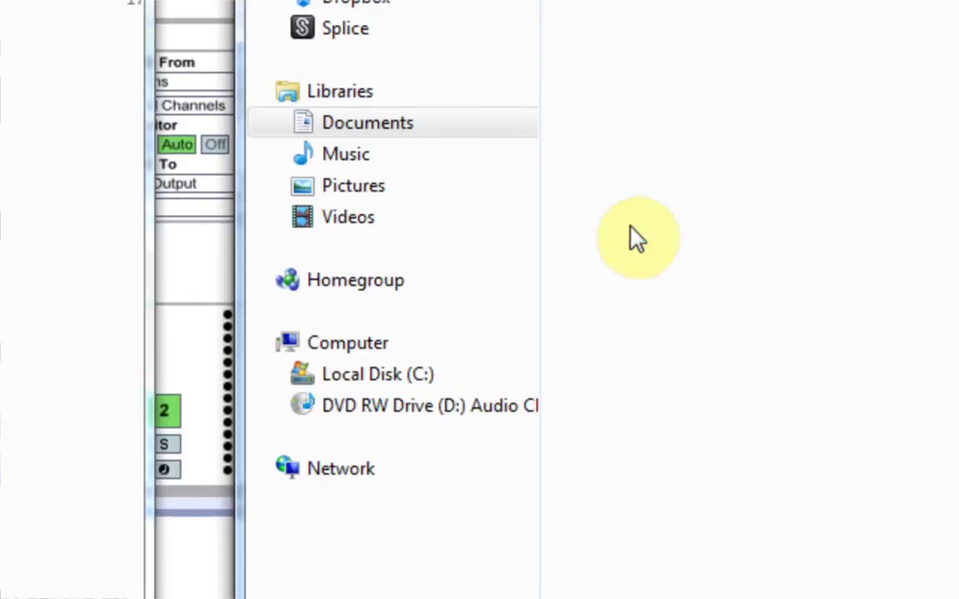
pyautogui.click(274, 96)
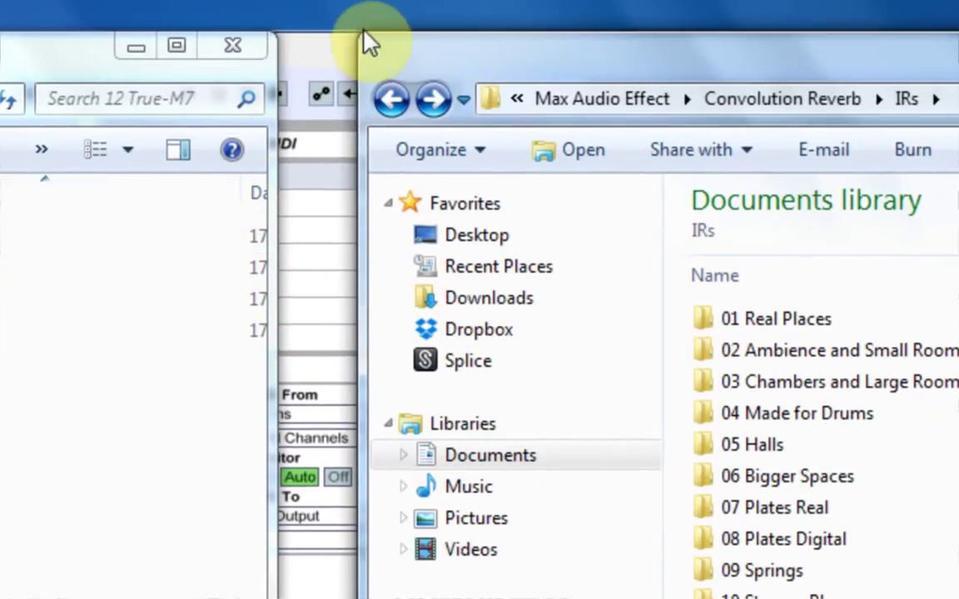
# Set Convolution Reverb Pro's Type to 03 Chambers and Large Rooms and review its impulse list.
pyautogui.click(332, 33)
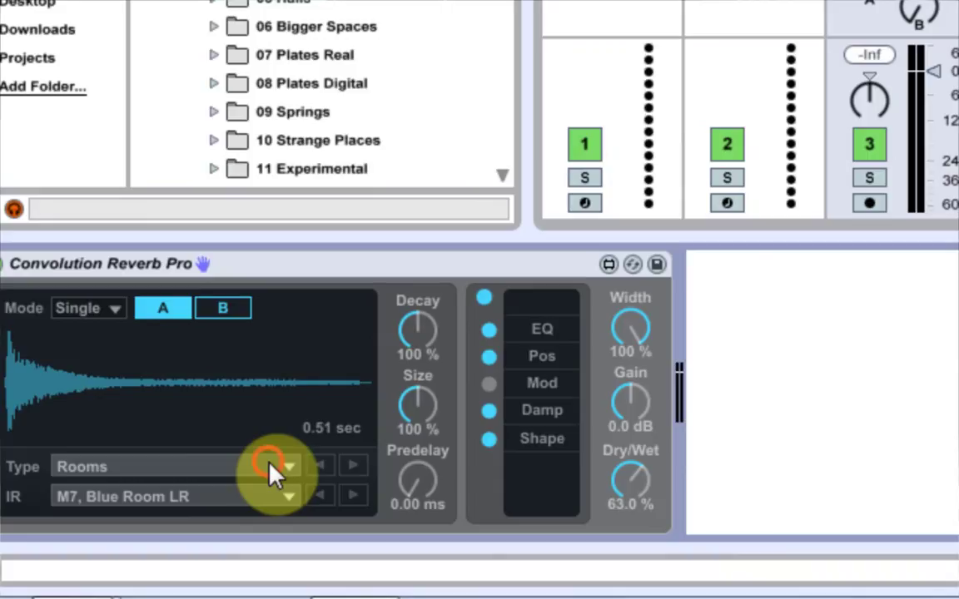
pyautogui.click(274, 471)
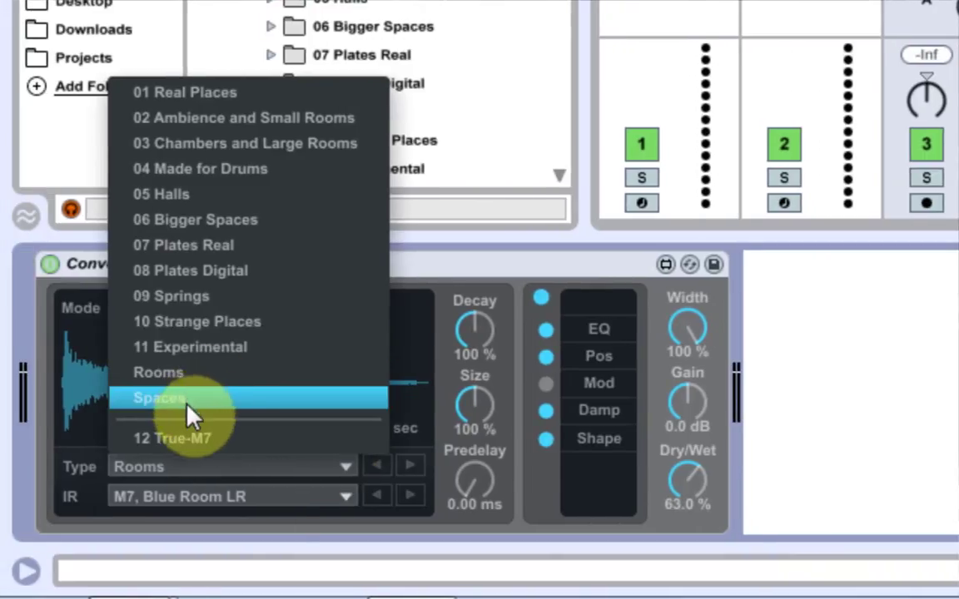
pyautogui.click(286, 499)
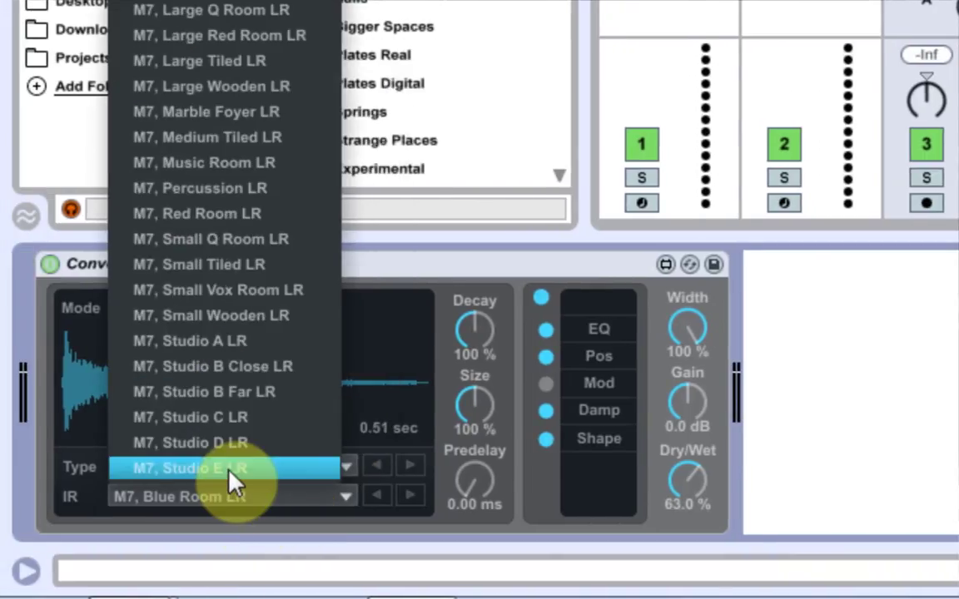
pyautogui.click(345, 467)
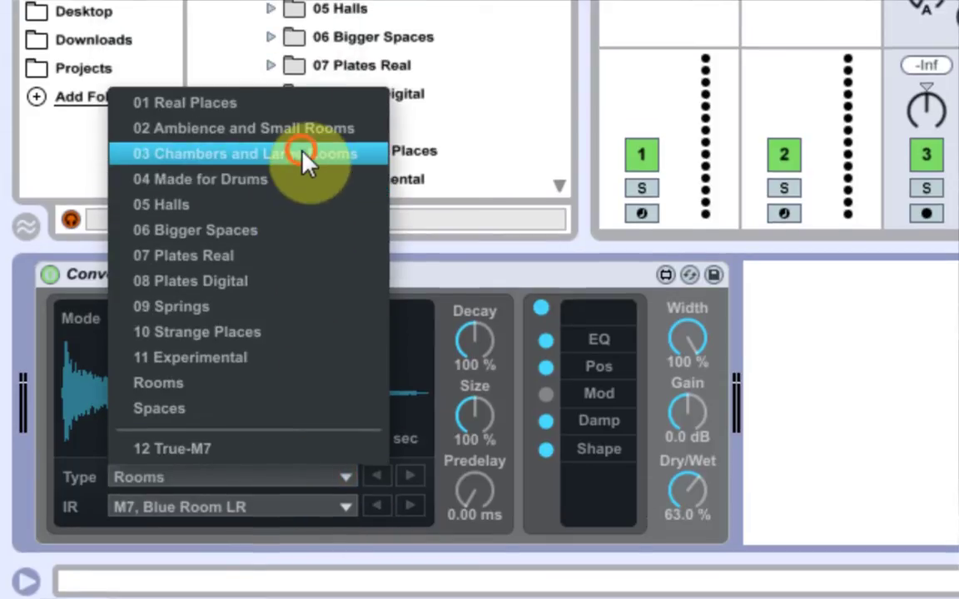
pyautogui.click(301, 143)
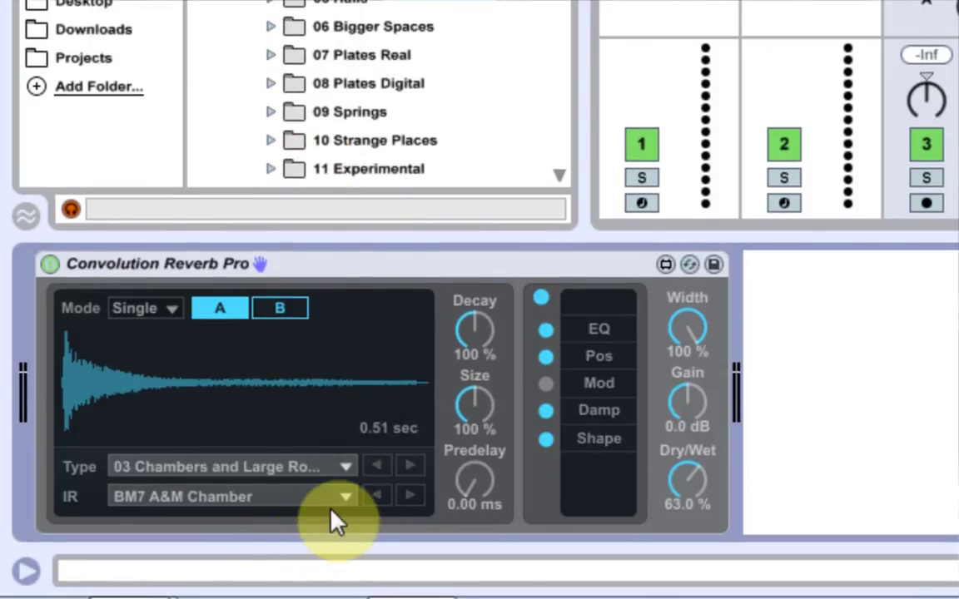
pyautogui.click(333, 502)
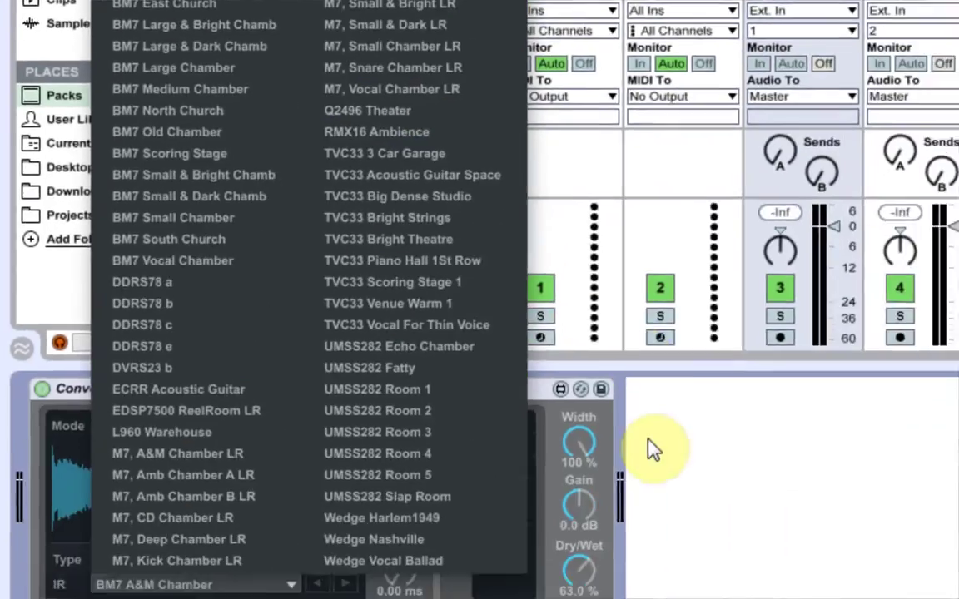
pyautogui.press('Escape')
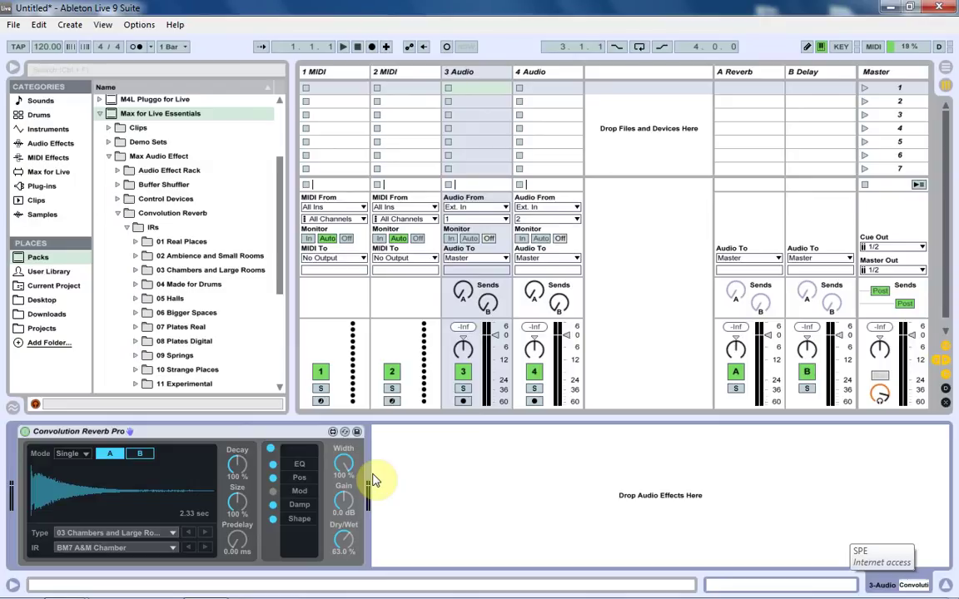
# Replace Convolution Reverb Pro with the Max for Live Convolution Reverb.amxd device on the track.
pyautogui.click(83, 429)
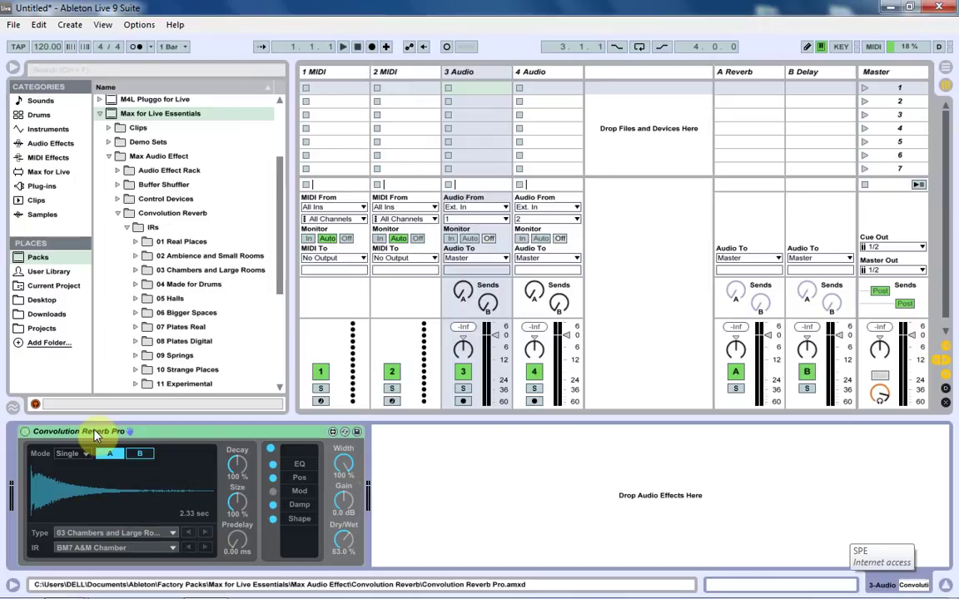
pyautogui.press('Delete')
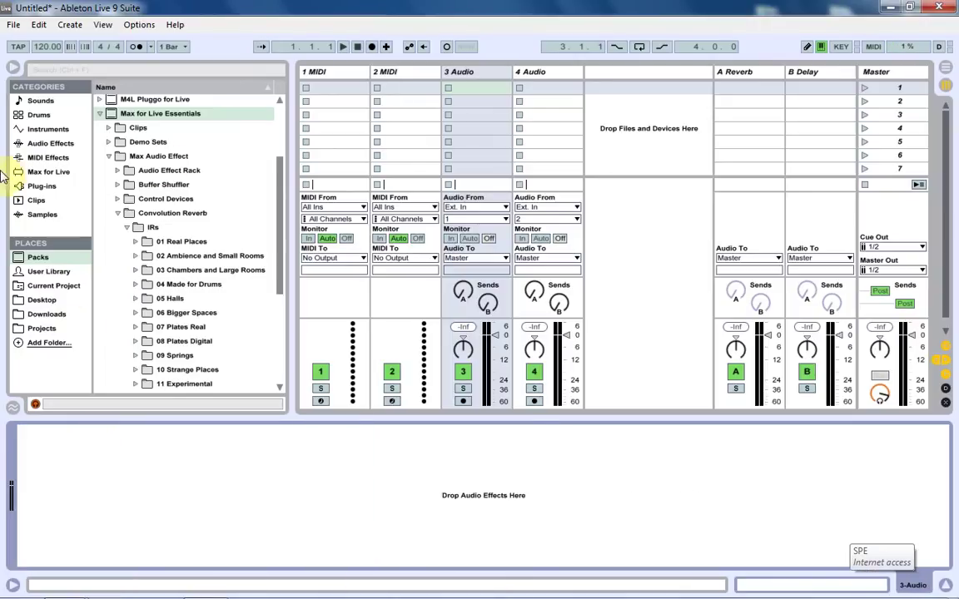
pyautogui.click(48, 172)
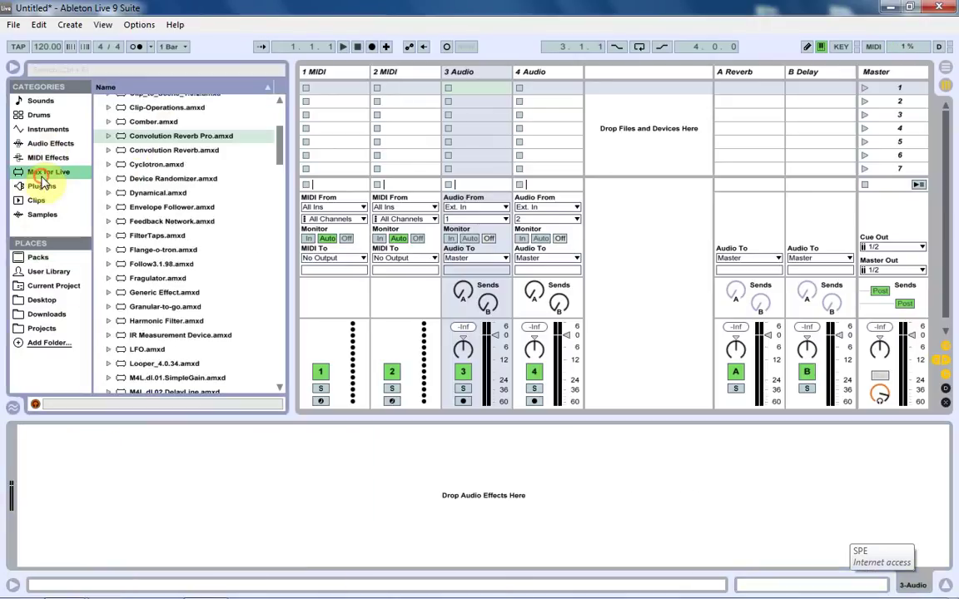
pyautogui.moveTo(133, 152); pyautogui.dragTo(216, 458)
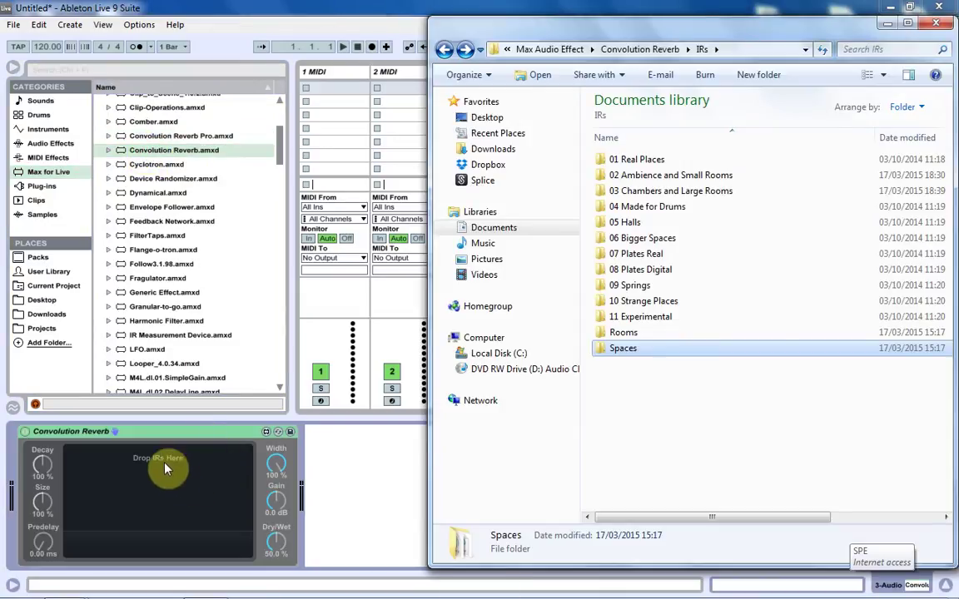
# Drag the M7 Academy Yard L and R wavs from Spaces onto the reverb.
pyautogui.doubleClick(623, 351)
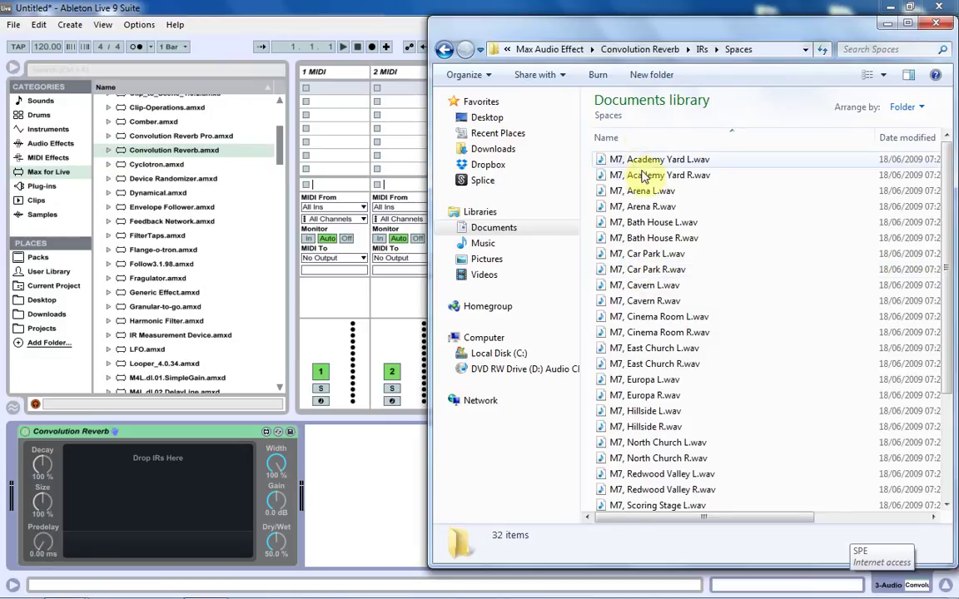
pyautogui.click(672, 161)
pyautogui.keyDown('shift'); pyautogui.click(661, 179); pyautogui.keyUp('shift')
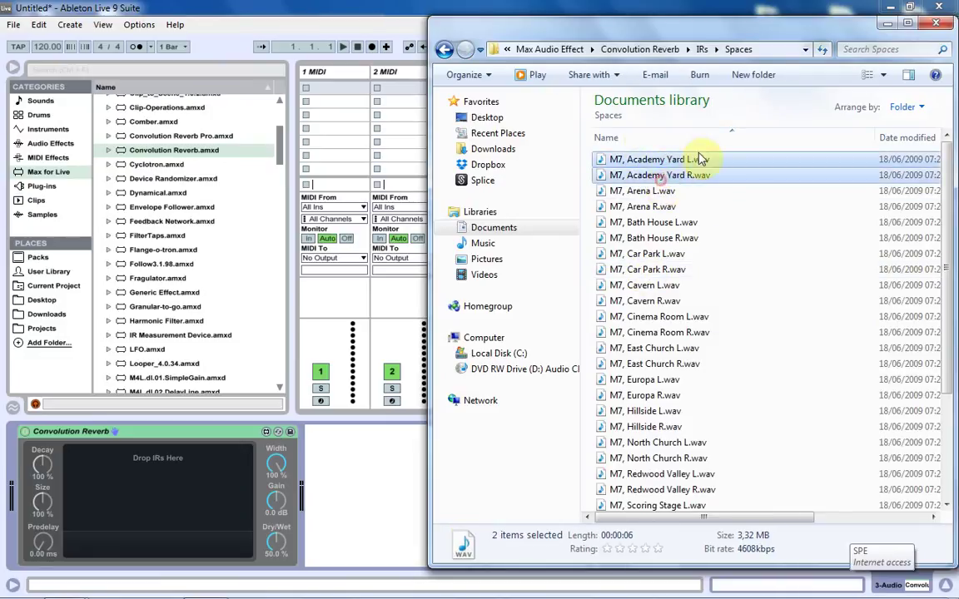
pyautogui.moveTo(695, 160); pyautogui.dragTo(171, 481)
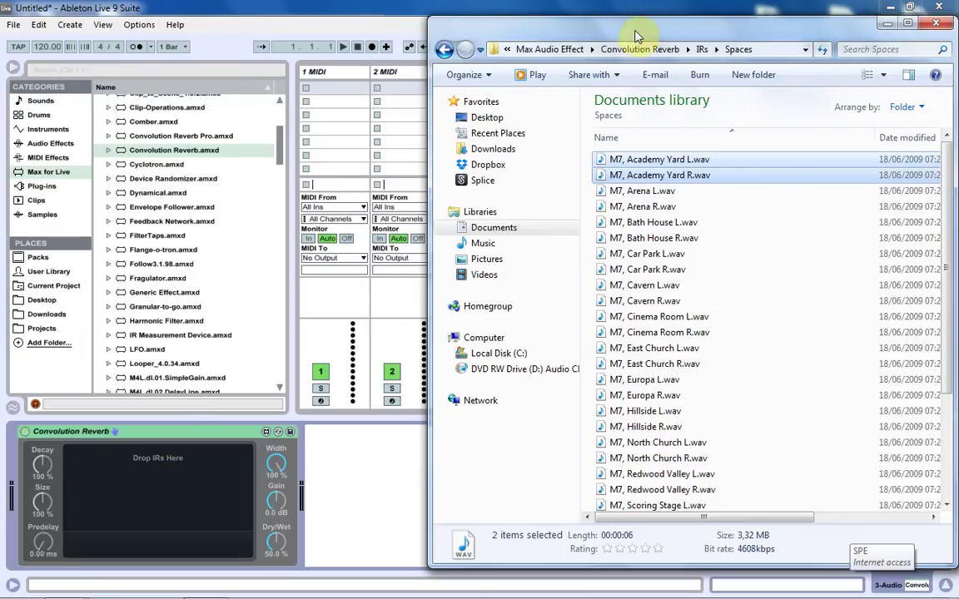
pyautogui.moveTo(574, 37); pyautogui.dragTo(533, 46)
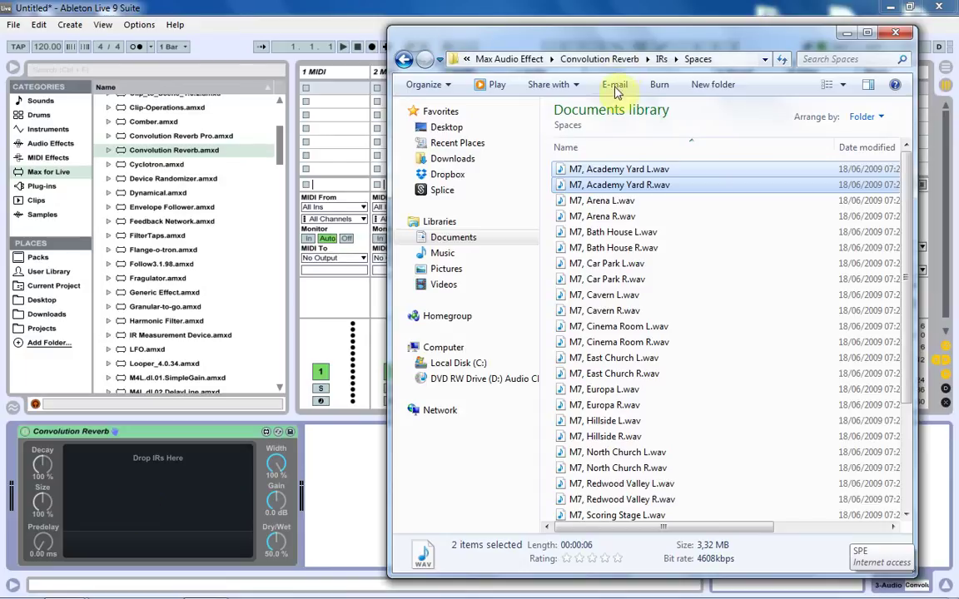
# Inspect the 01 Real Places folder's 129 items, then return to the IRs listing.
pyautogui.click(665, 60)
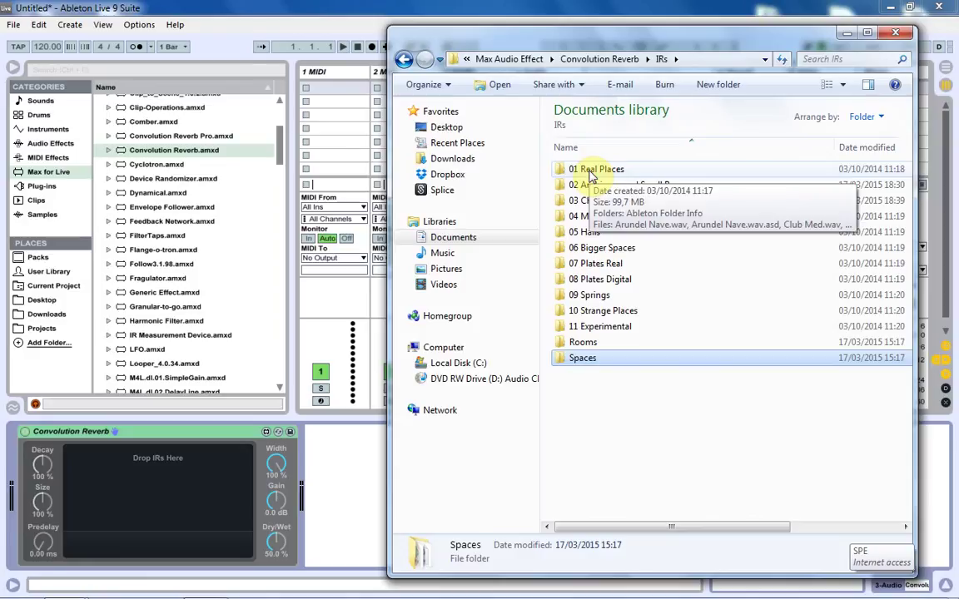
pyautogui.doubleClick(590, 171)
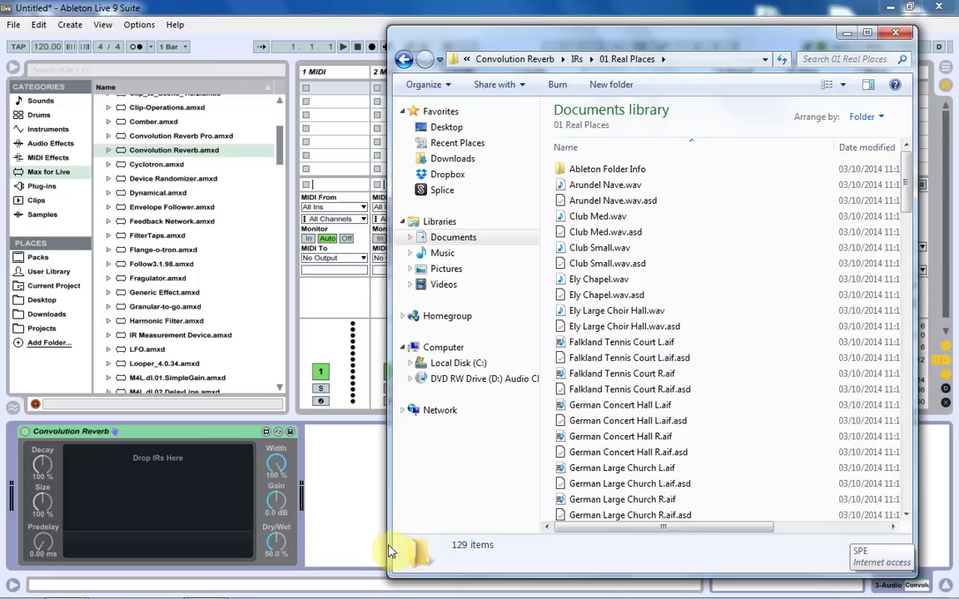
pyautogui.click(403, 59)
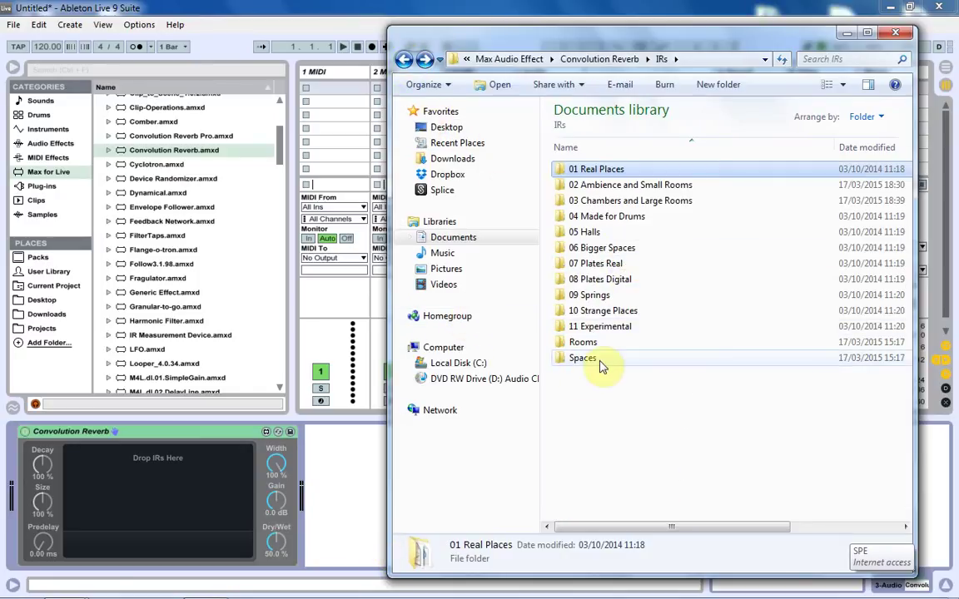